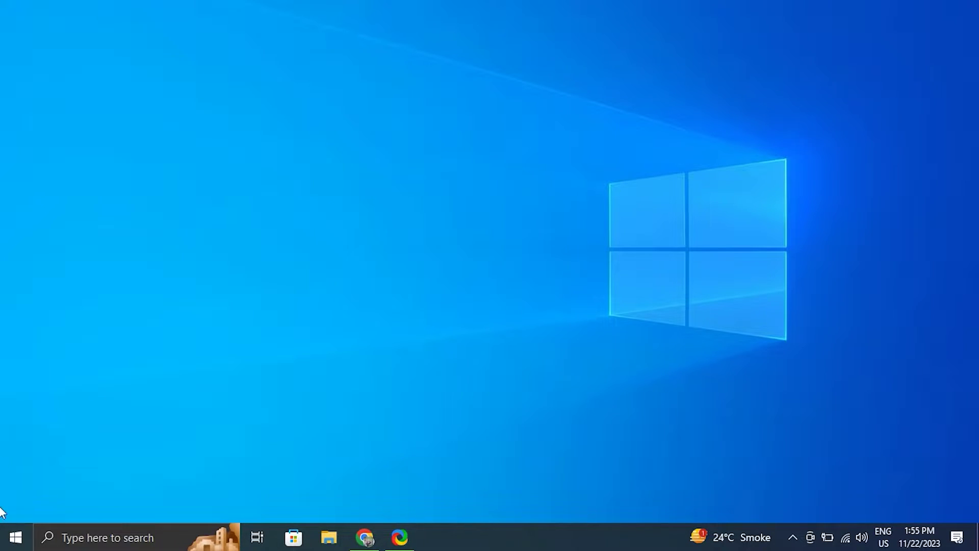
# Step: Restart the computer from the Start menu's power options
pyautogui.click(15, 537)
pyautogui.click(11, 506)
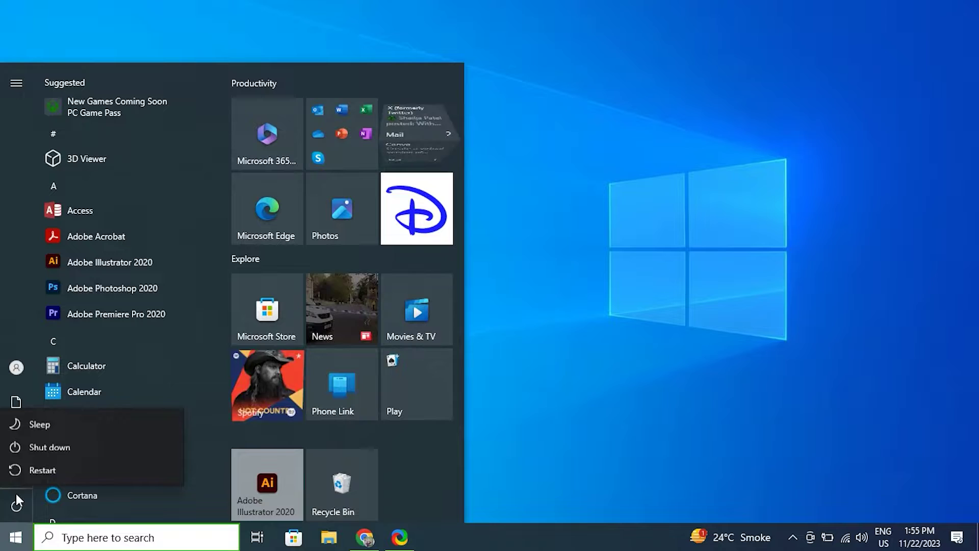
pyautogui.click(47, 469)
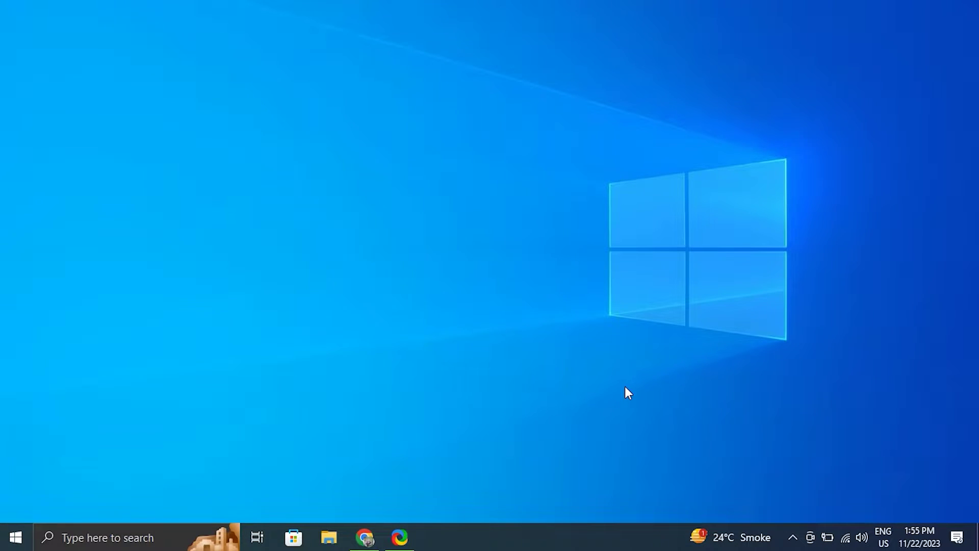
# Step: Launch Device Manager by running devmgmt.msc from the Run box
pyautogui.press('super+r')
pyautogui.write('fol')
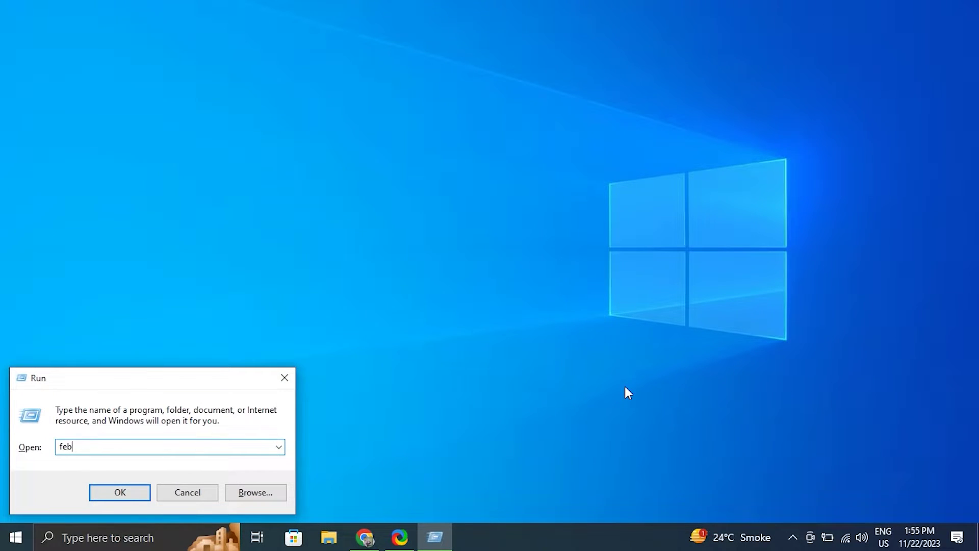
pyautogui.press('BackSpace')
pyautogui.press('BackSpace')
pyautogui.press('BackSpace')
pyautogui.write('dev')
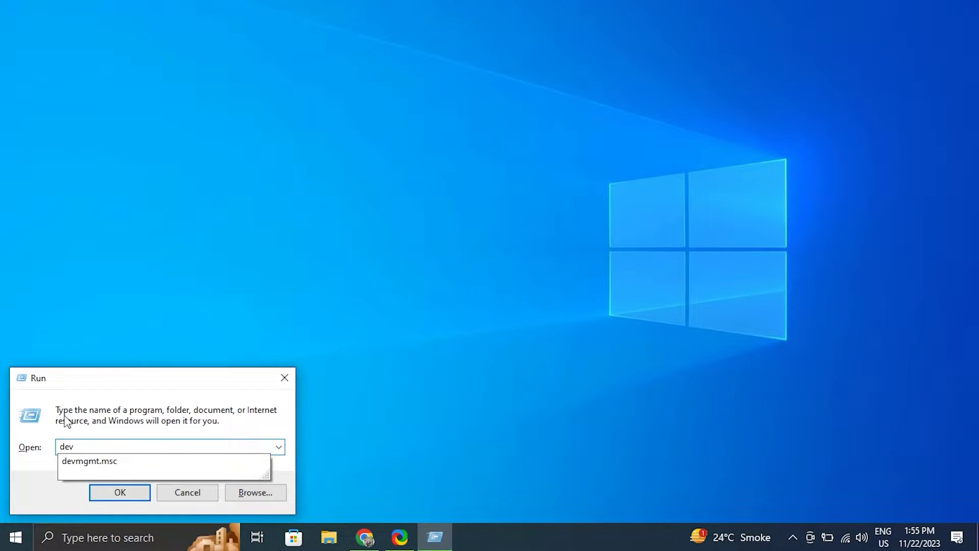
pyautogui.click(118, 459)
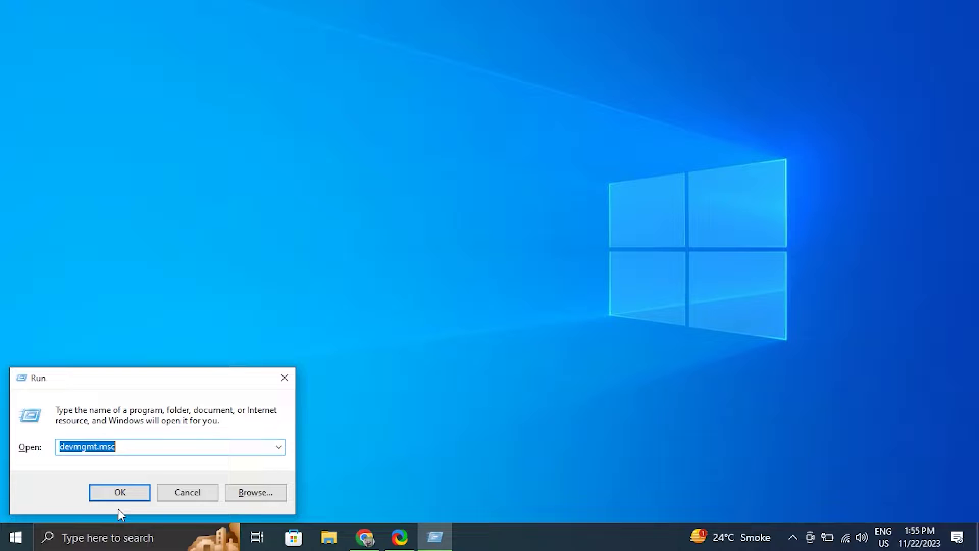
pyautogui.click(122, 491)
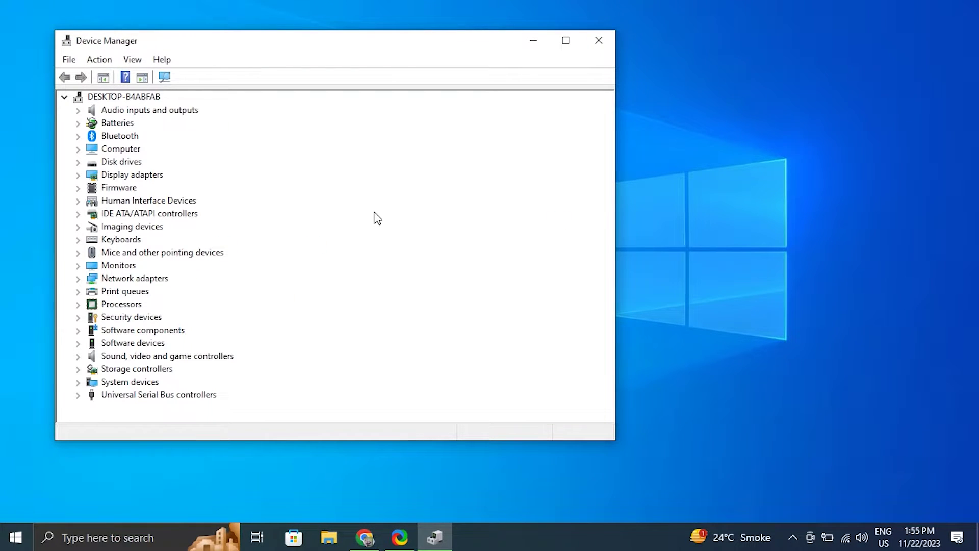
# Step: Expand Keyboards, cancel uninstalling Standard PS/2 Keyboard, and scan for hardware changes
pyautogui.click(78, 240)
pyautogui.click(127, 252)
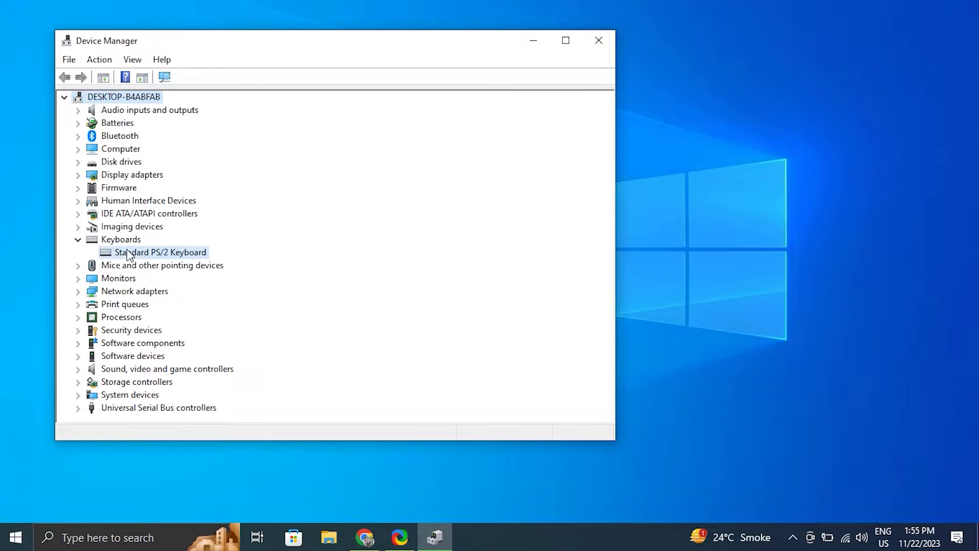
pyautogui.rightClick(127, 252)
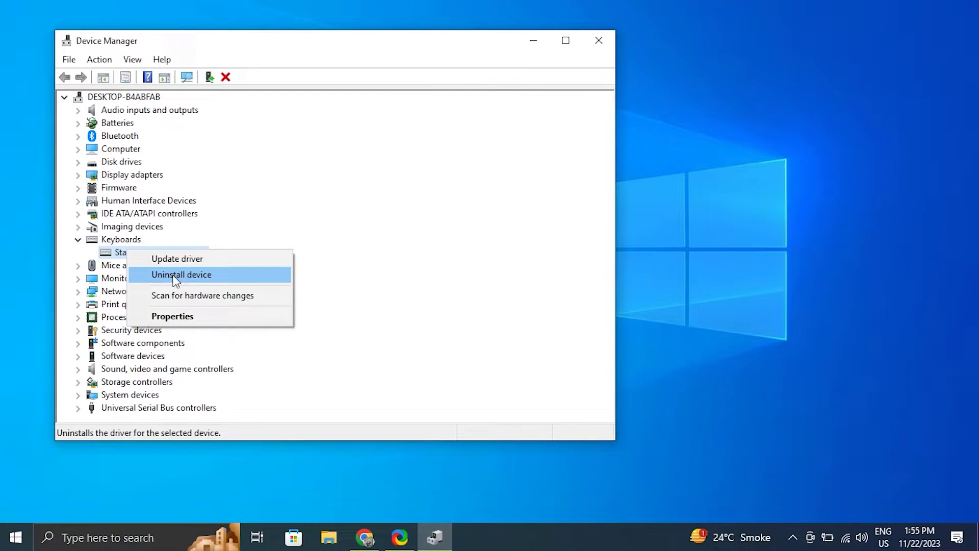
pyautogui.click(205, 277)
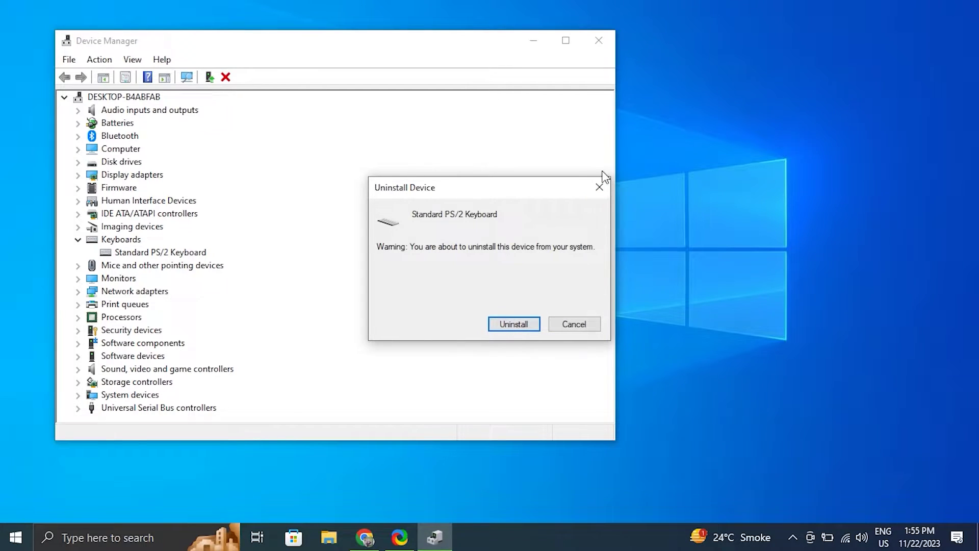
pyautogui.click(600, 187)
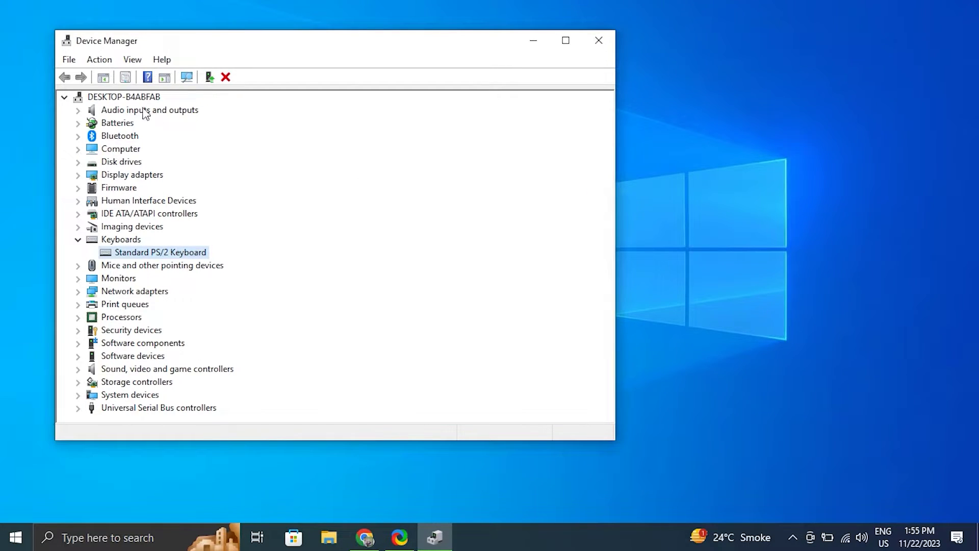
pyautogui.click(104, 60)
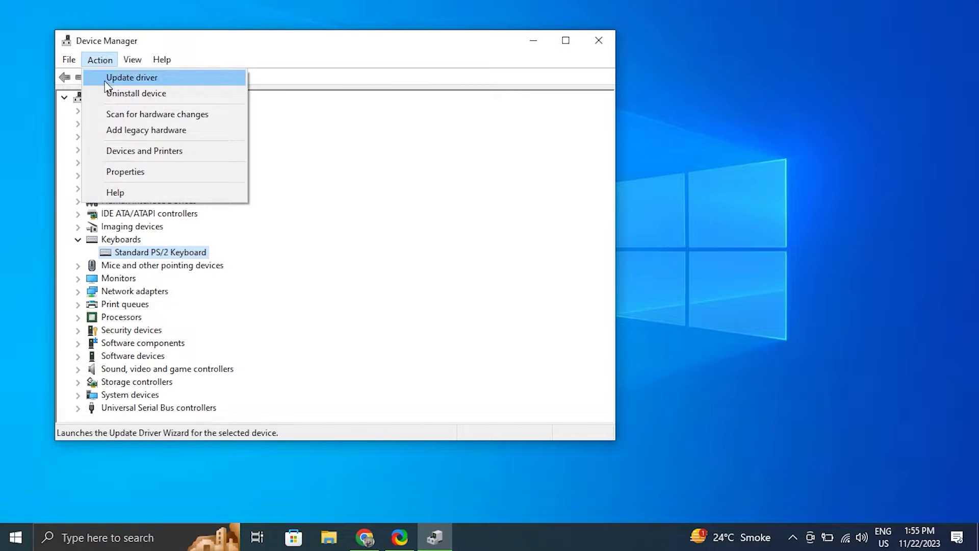
pyautogui.click(115, 114)
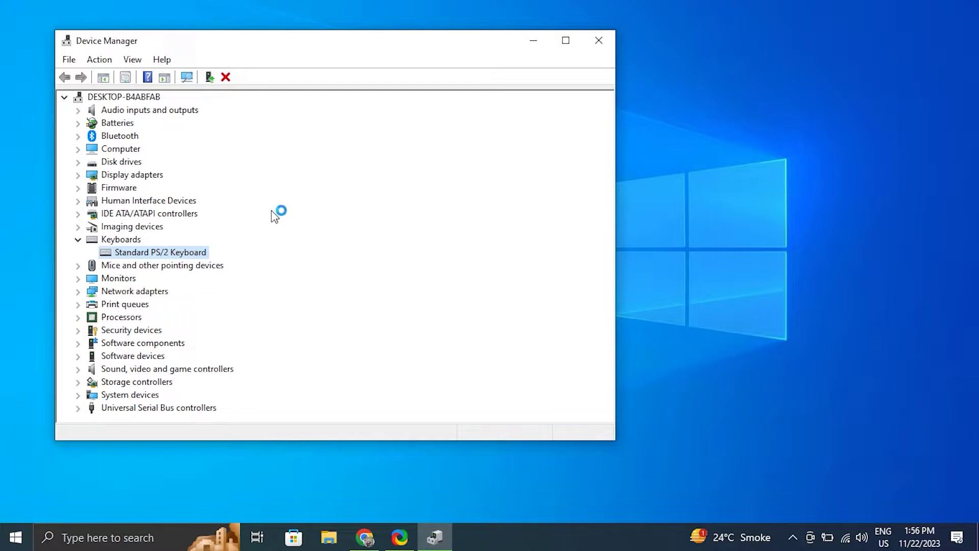
# Step: Search automatically for a newer Standard PS/2 Keyboard driver, then close the wizard and Device Manager
pyautogui.rightClick(174, 255)
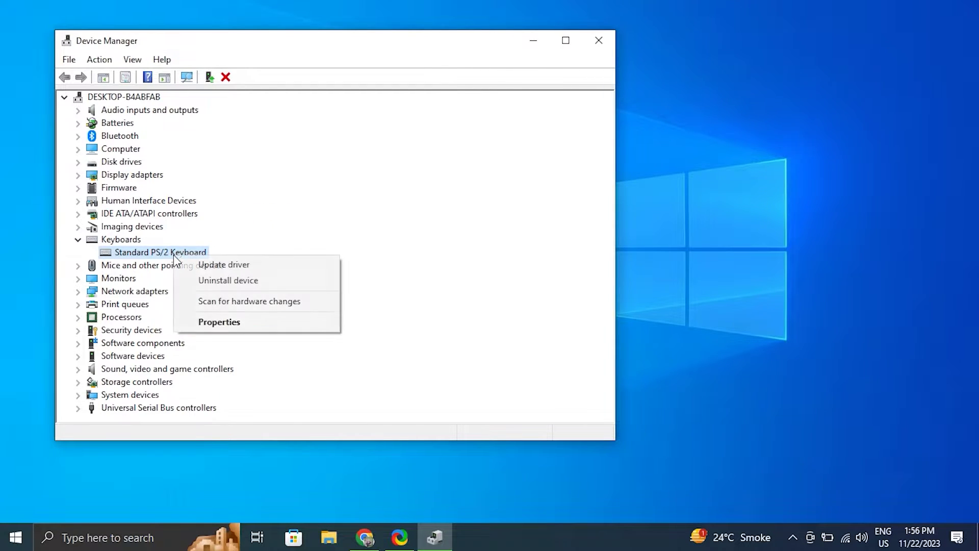
pyautogui.click(214, 263)
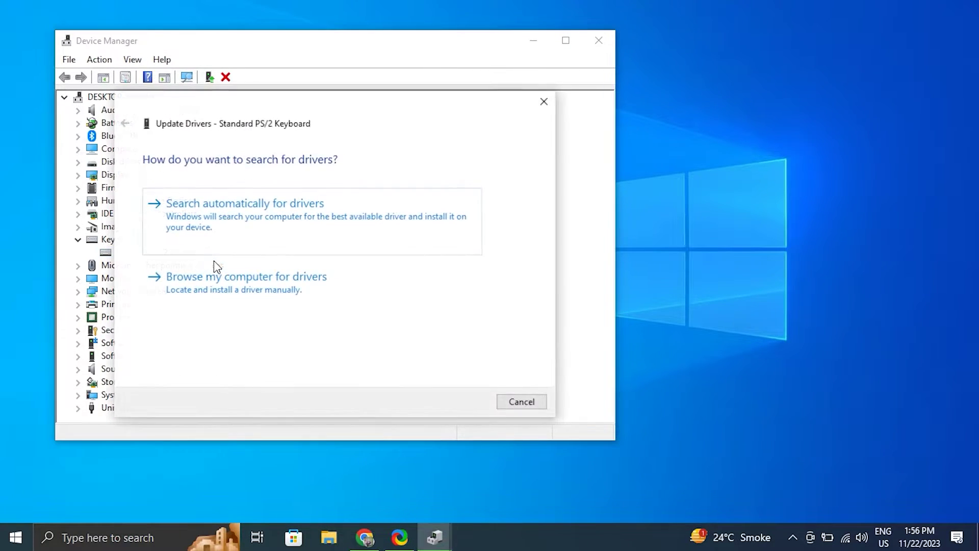
pyautogui.click(249, 234)
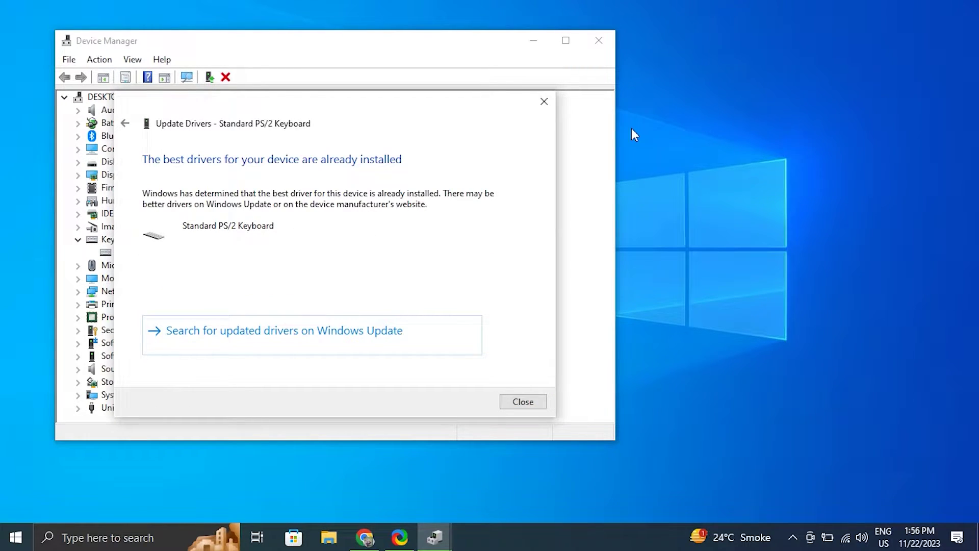
pyautogui.click(555, 107)
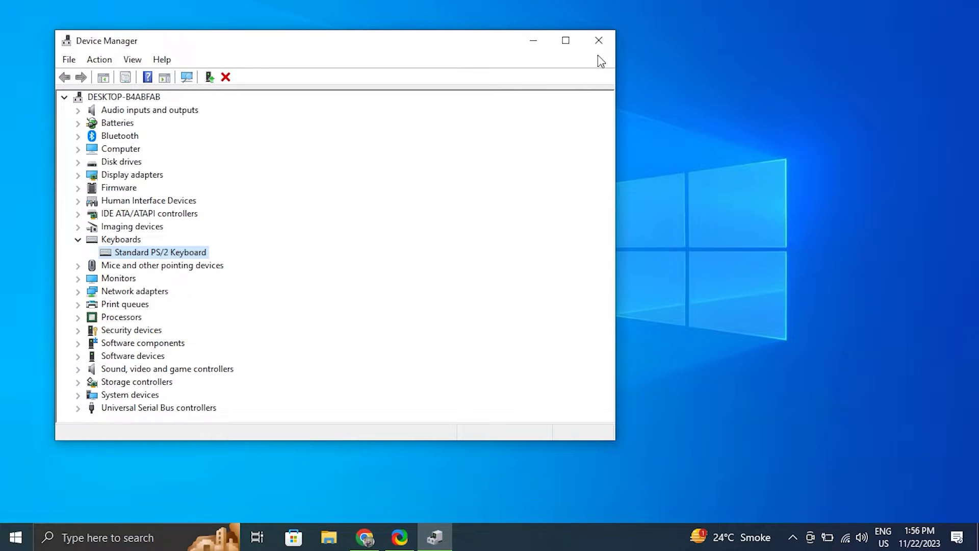
pyautogui.click(599, 41)
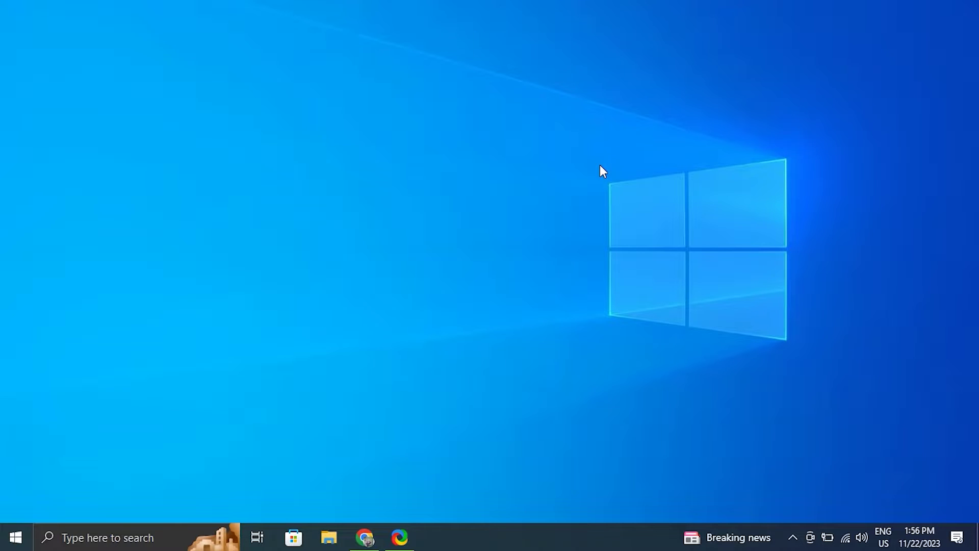
pyautogui.hotkey('ctrl', 'shift', 'Escape')
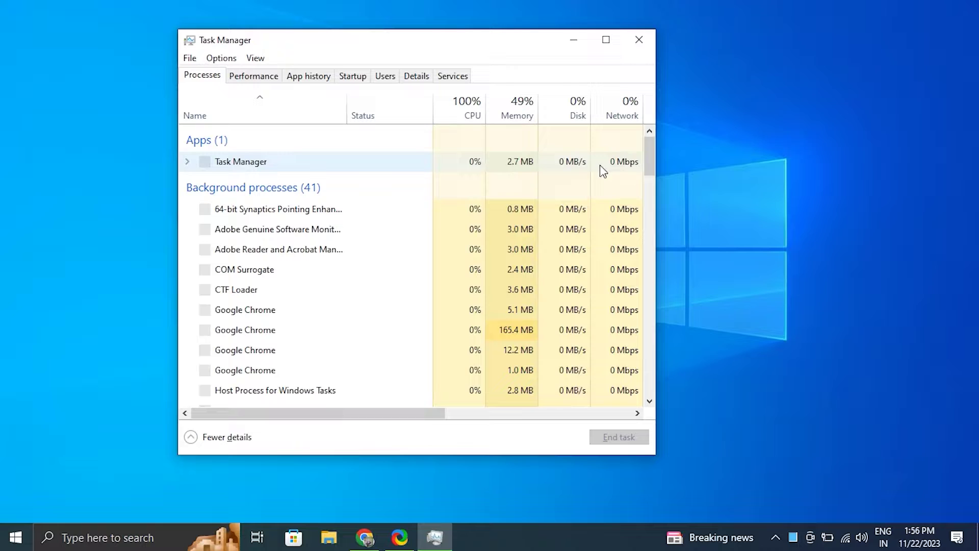
pyautogui.click(605, 40)
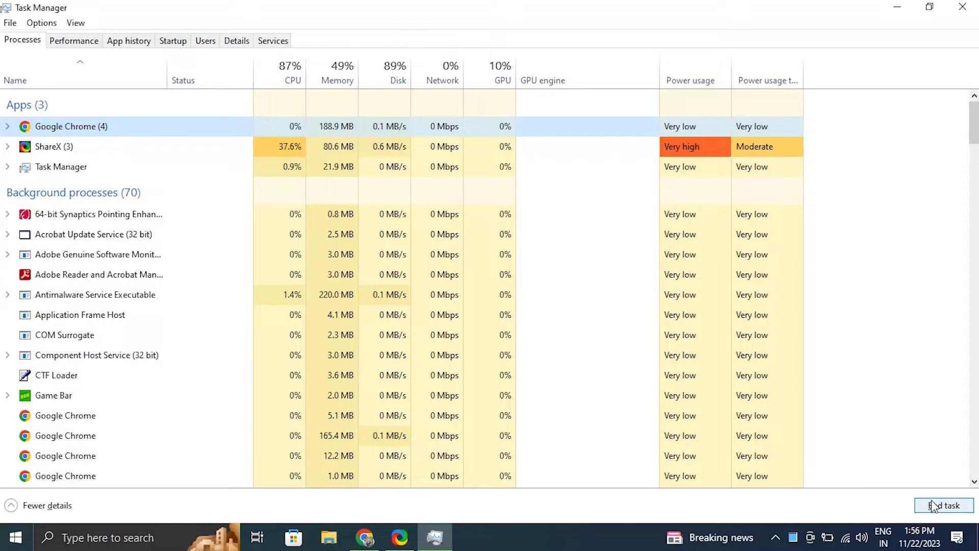
pyautogui.hotkey('alt', 'F4')
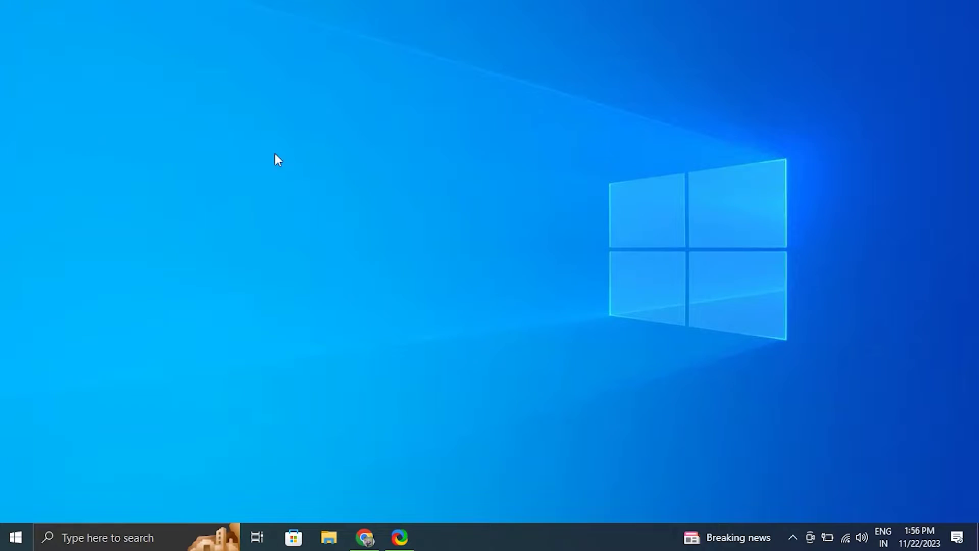
pyautogui.click(1, 539)
pyautogui.click(16, 505)
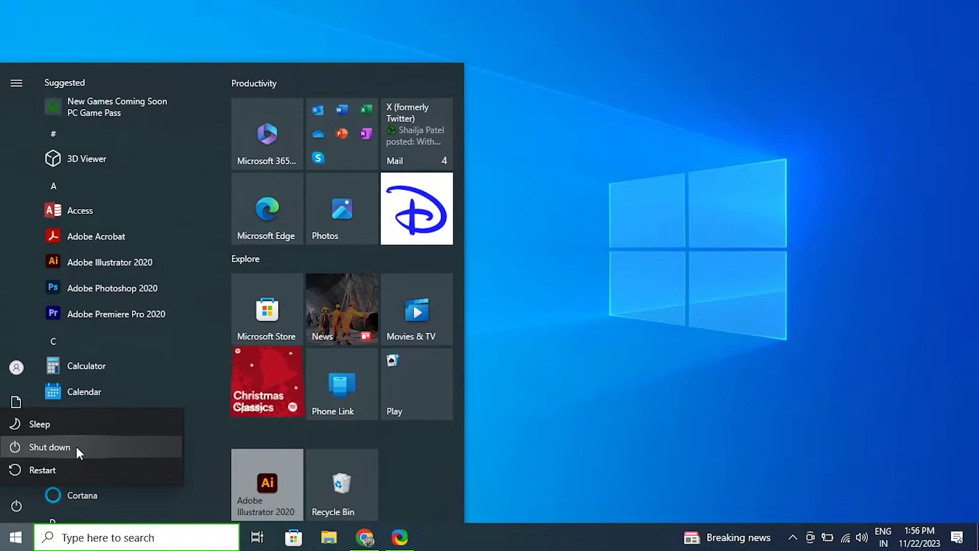
pyautogui.click(594, 290)
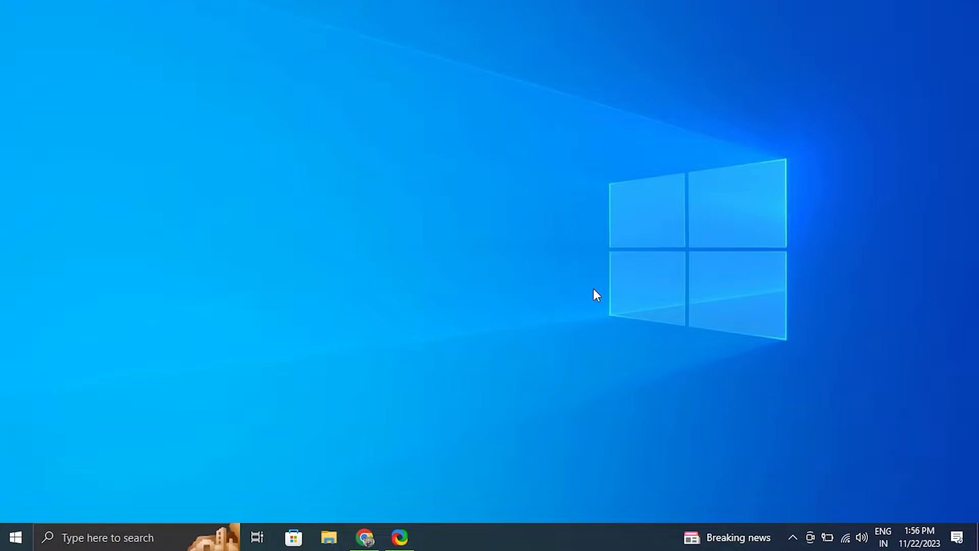
# Step: Find the Keyboard troubleshooter under Troubleshoot's additional troubleshooters, then close Settings
pyautogui.press('super+i')
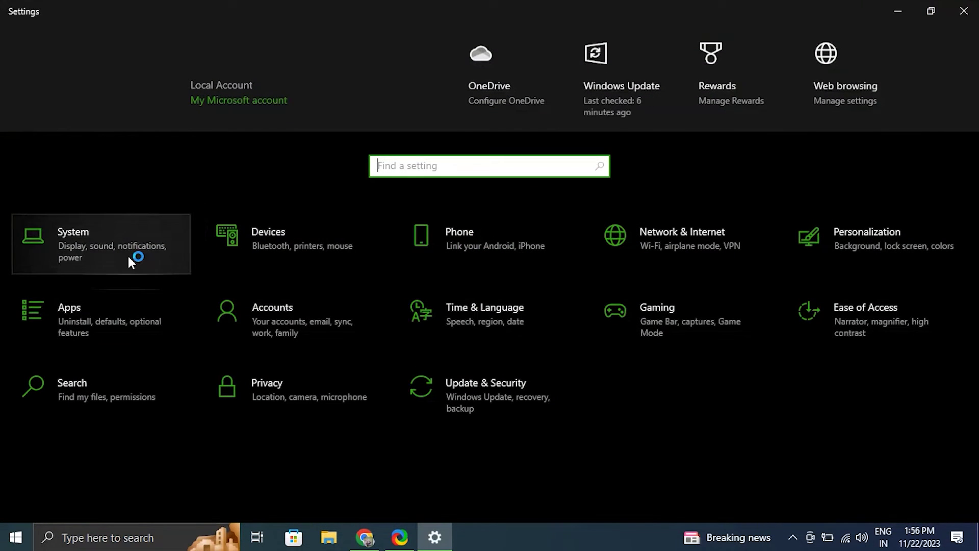
pyautogui.click(128, 256)
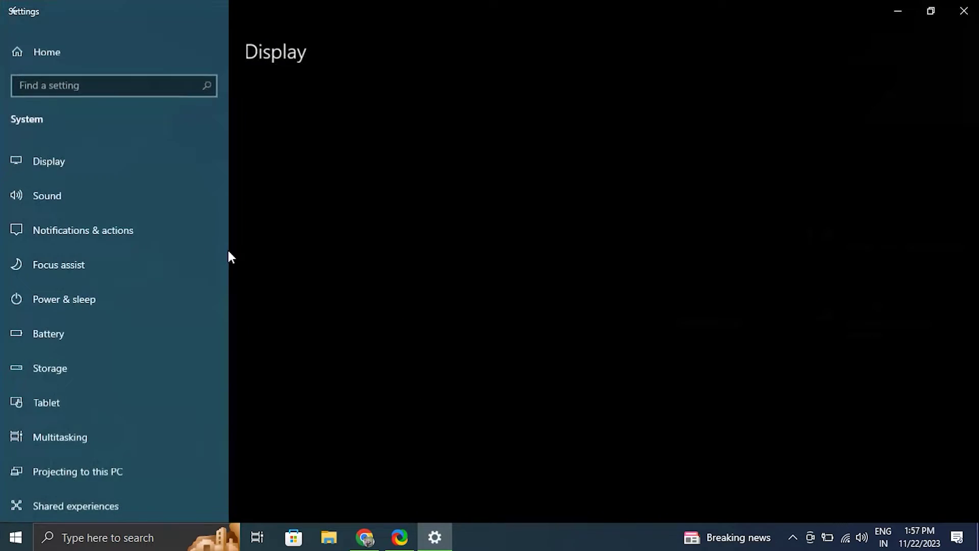
pyautogui.write('tro')
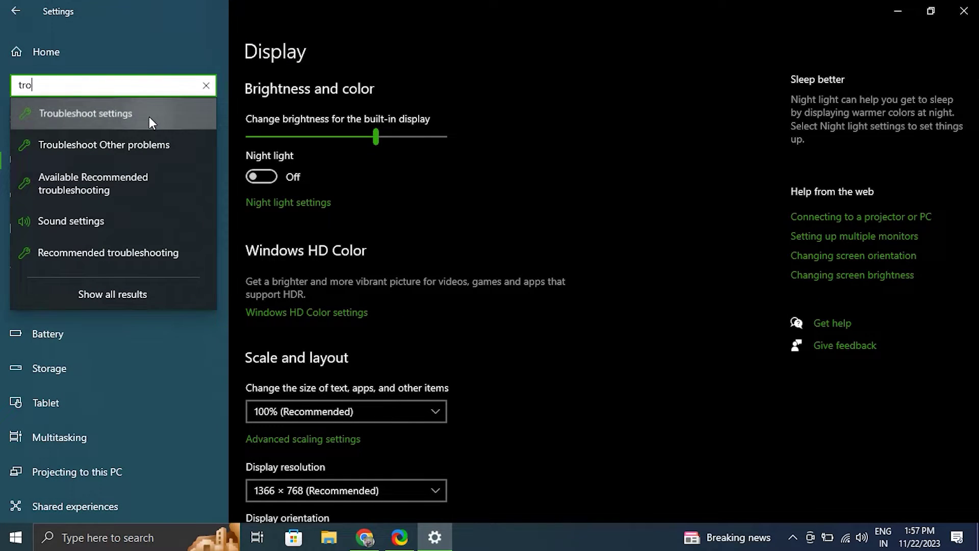
pyautogui.click(149, 116)
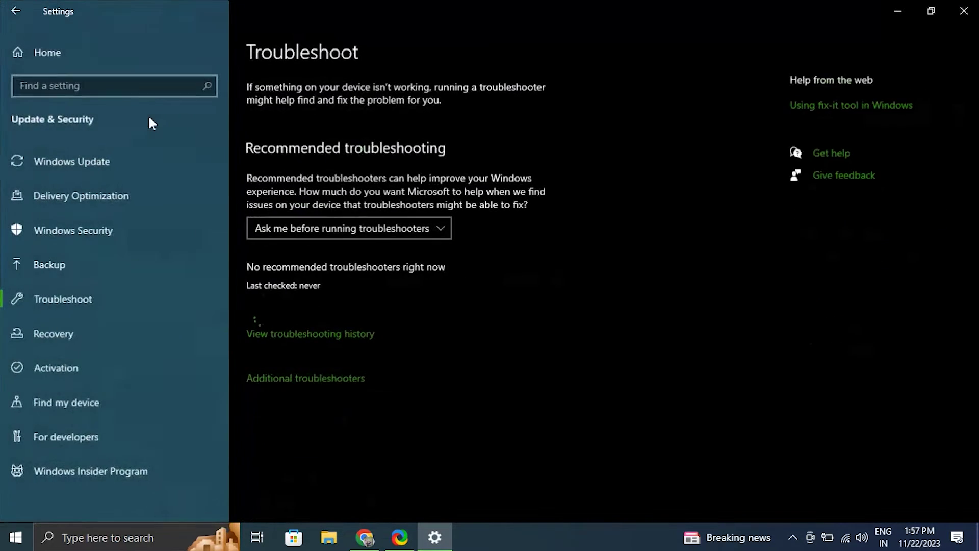
pyautogui.click(301, 382)
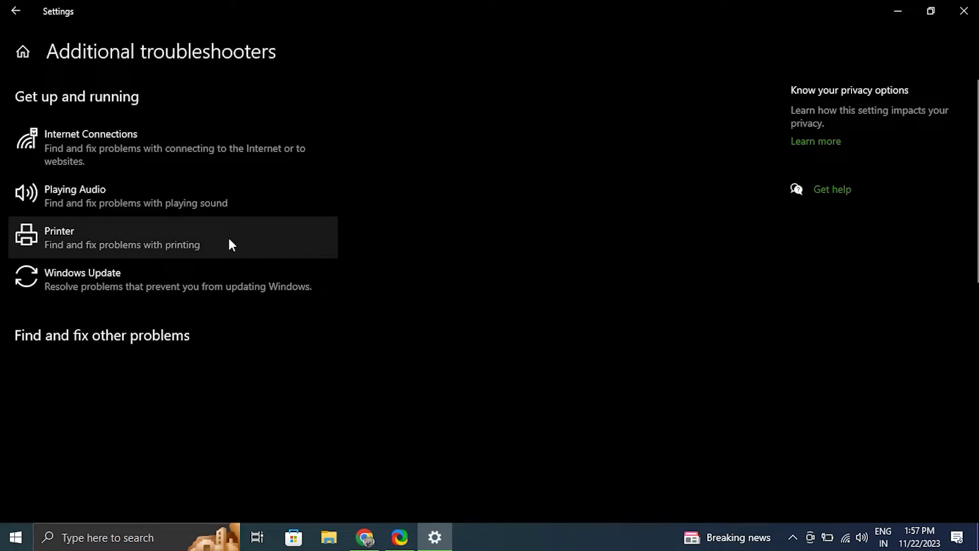
pyautogui.scroll(-3, 172, 361)
pyautogui.click(173, 361)
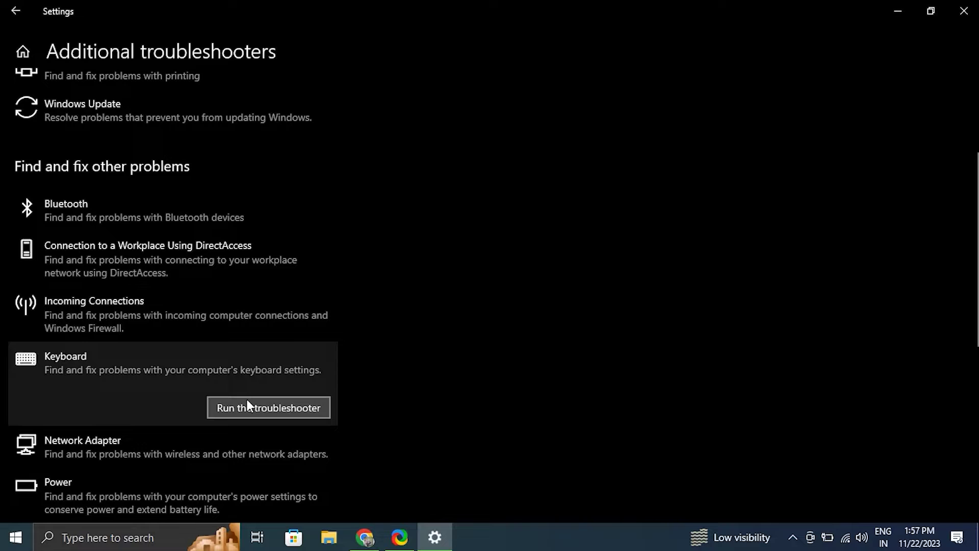
pyautogui.click(964, 10)
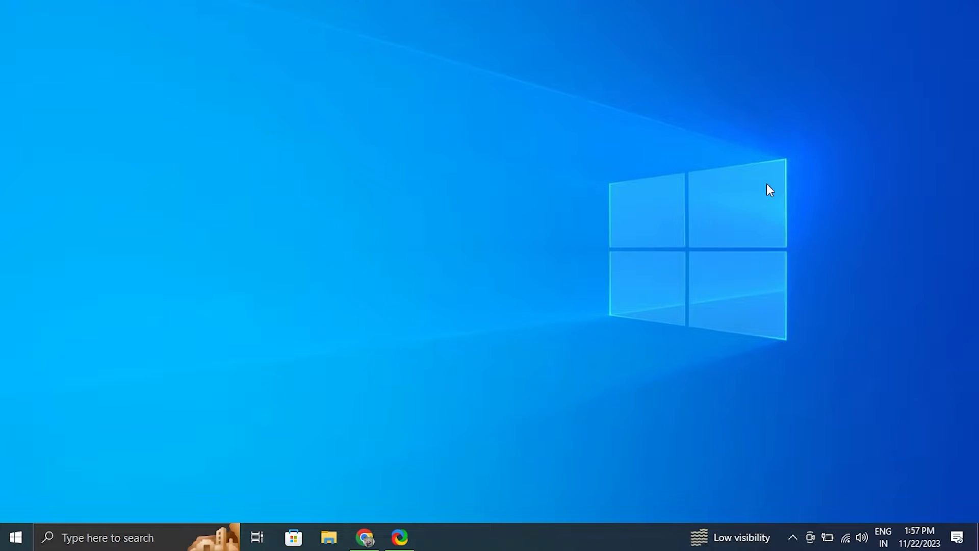
# Step: Check for new Windows updates on the Windows Update page and close Settings
pyautogui.press('super+i')
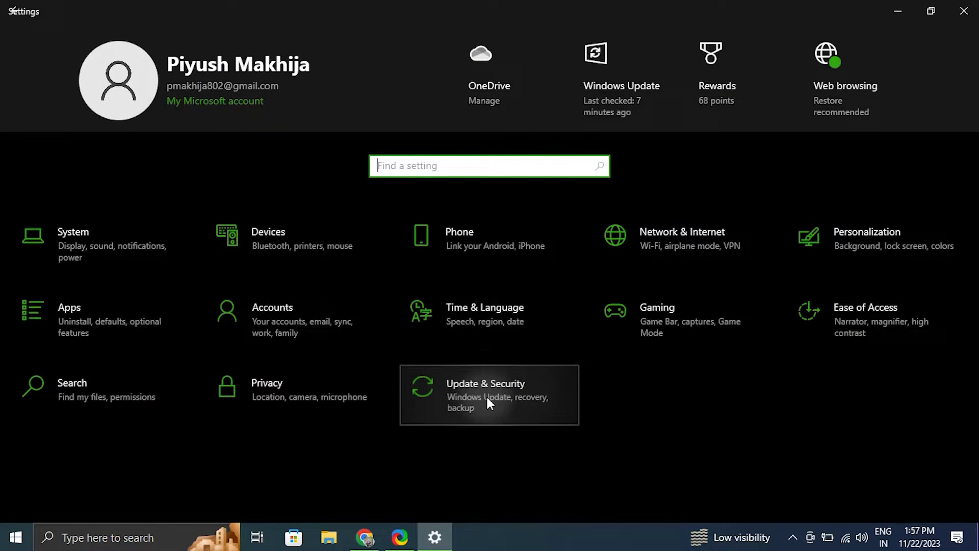
pyautogui.click(525, 399)
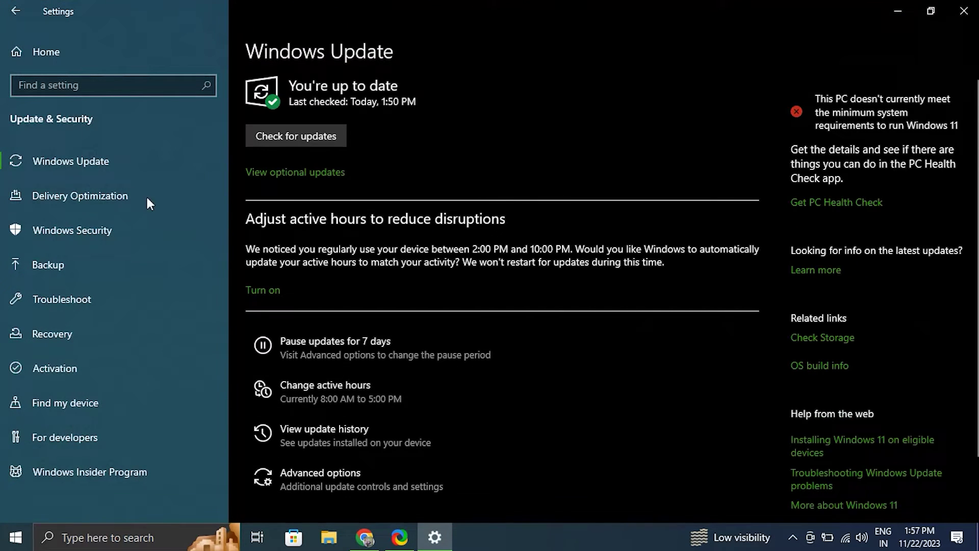
pyautogui.click(314, 133)
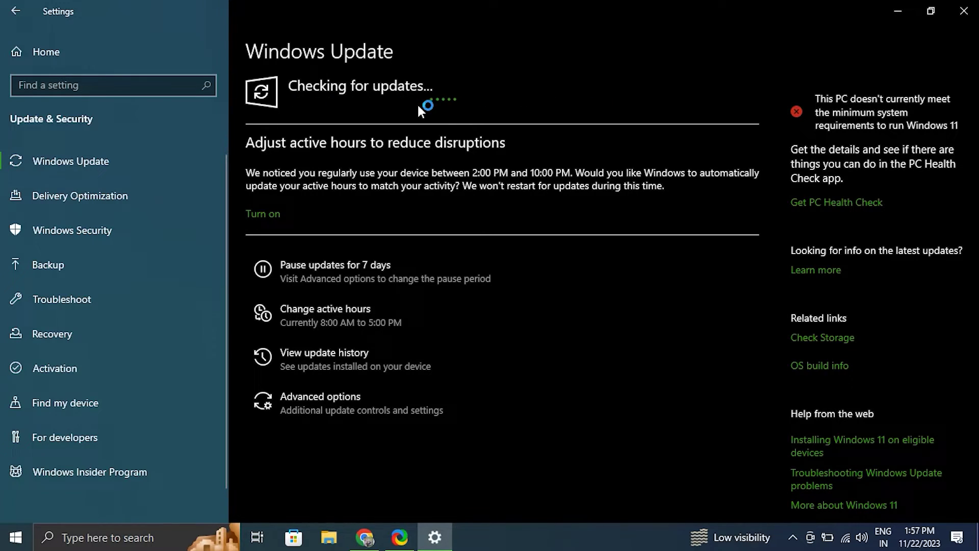
pyautogui.click(964, 10)
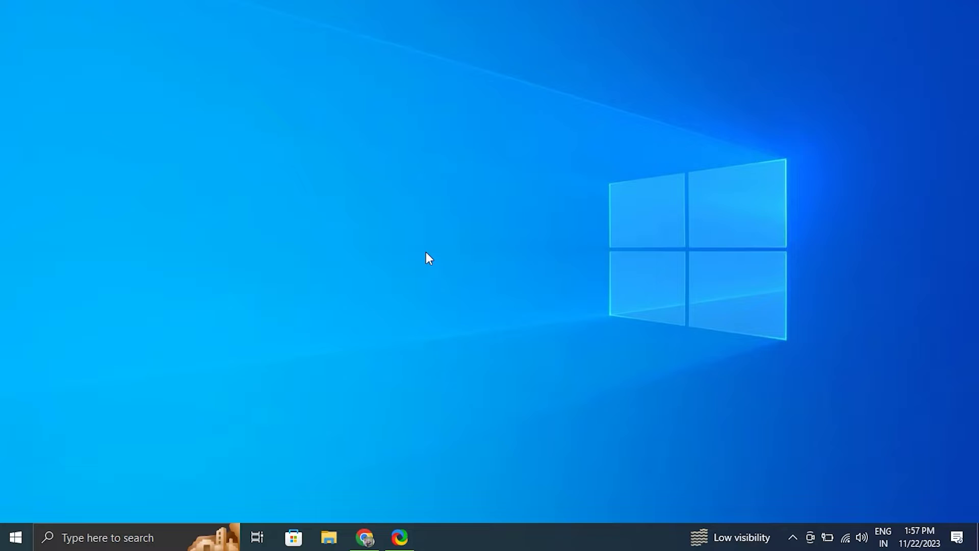
pyautogui.press('super+i')
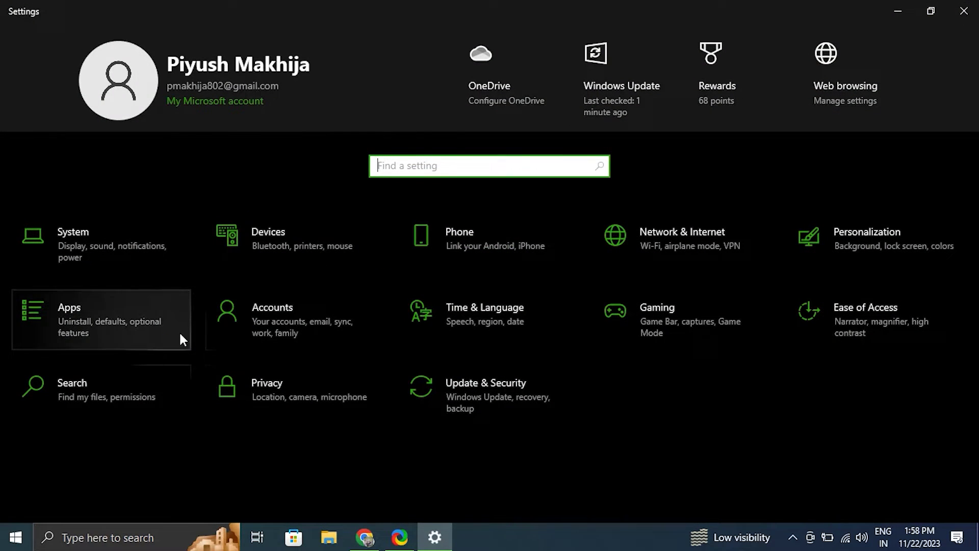
pyautogui.click(443, 304)
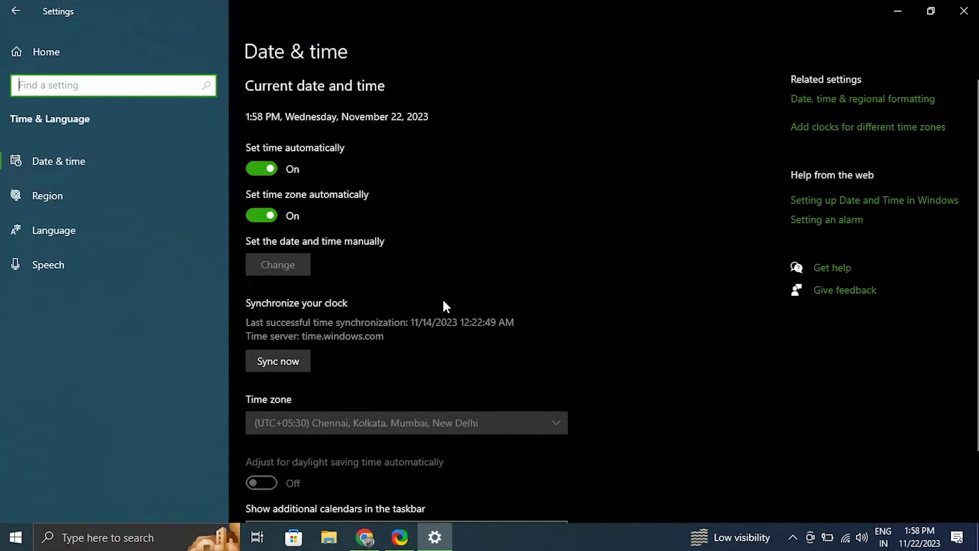
pyautogui.click(81, 240)
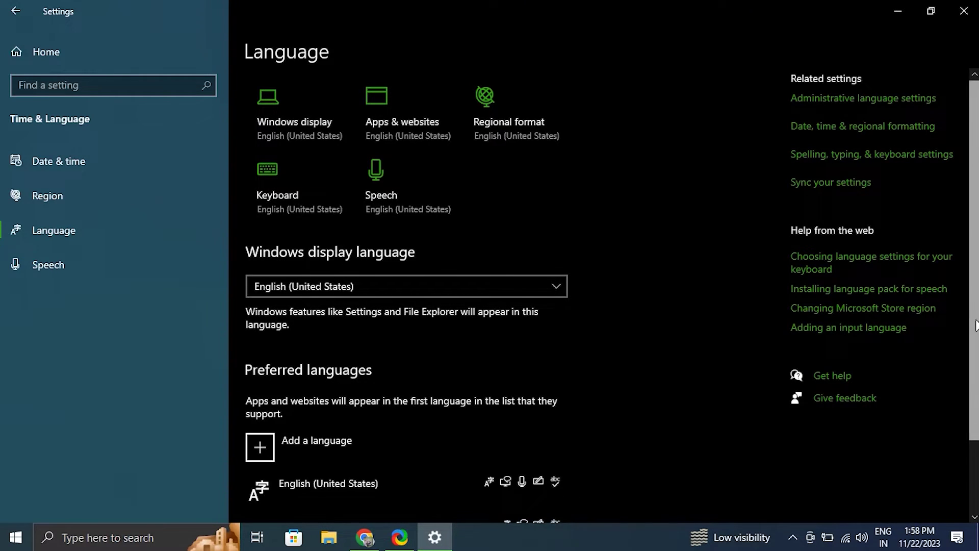
pyautogui.scroll(-2, 637, 383)
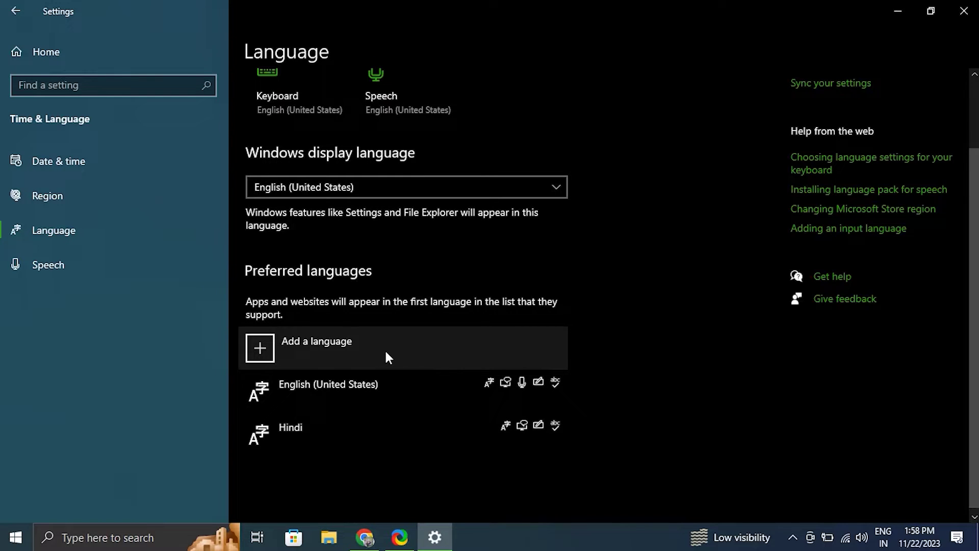
pyautogui.click(964, 11)
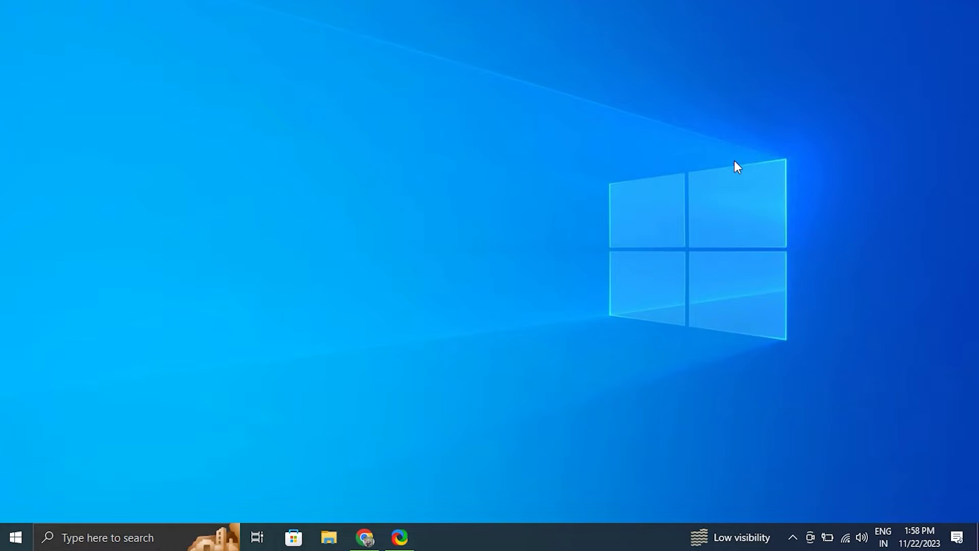
pyautogui.click(183, 532)
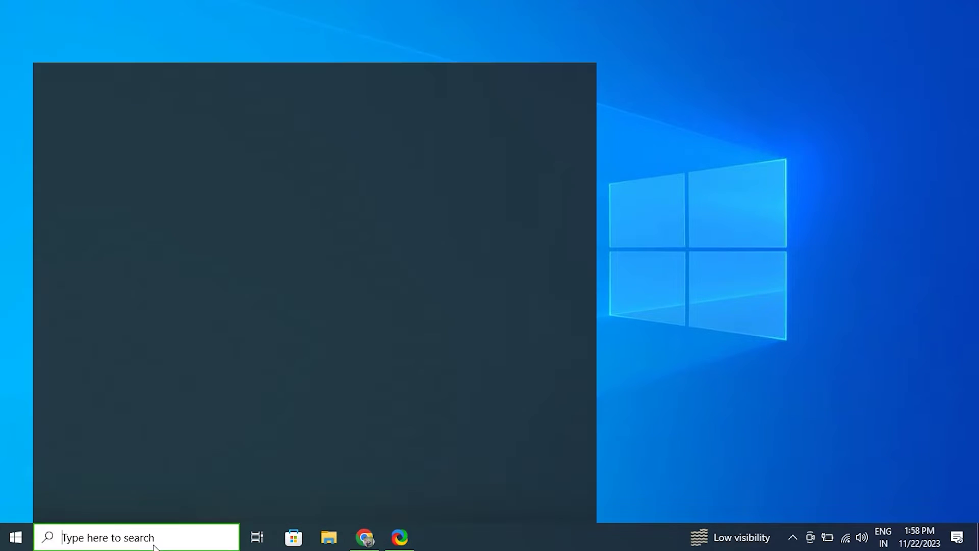
pyautogui.write('windo')
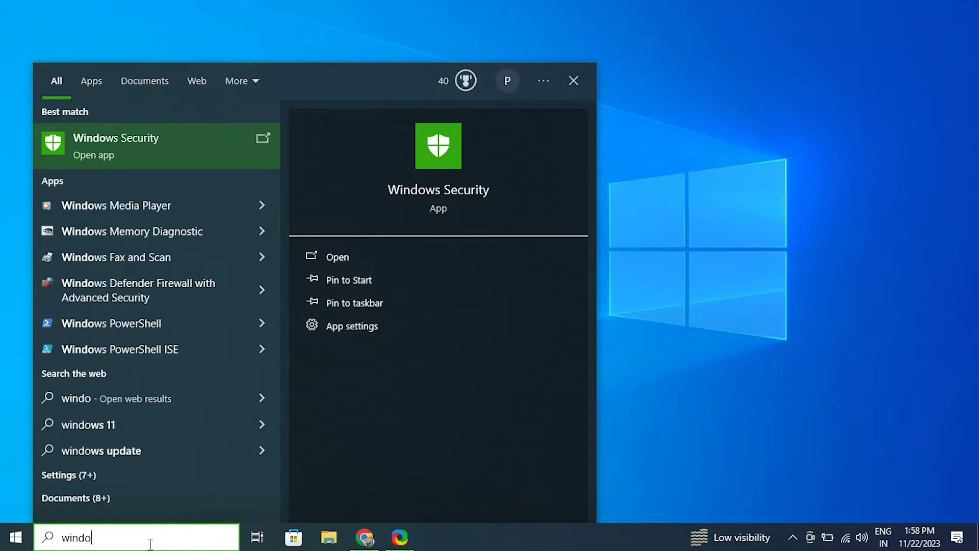
pyautogui.click(168, 153)
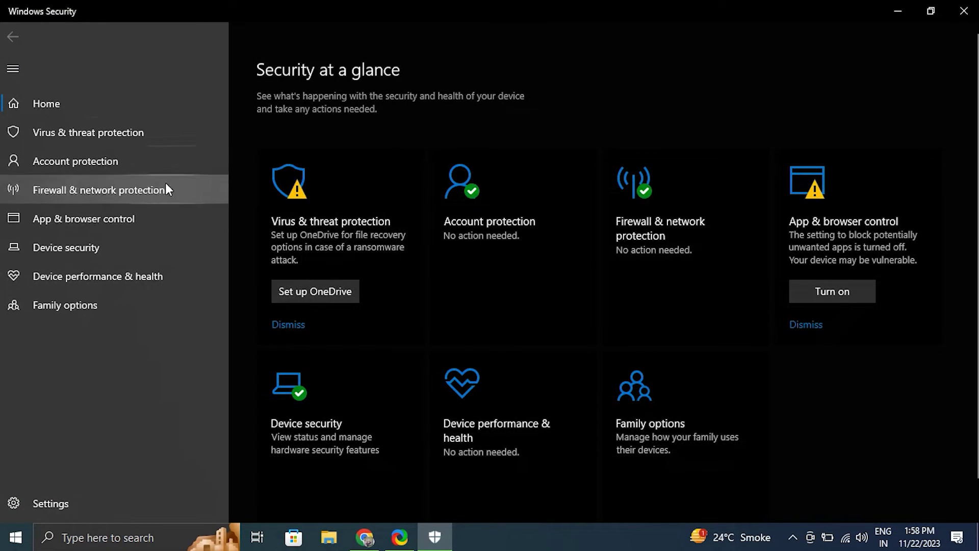
pyautogui.click(116, 145)
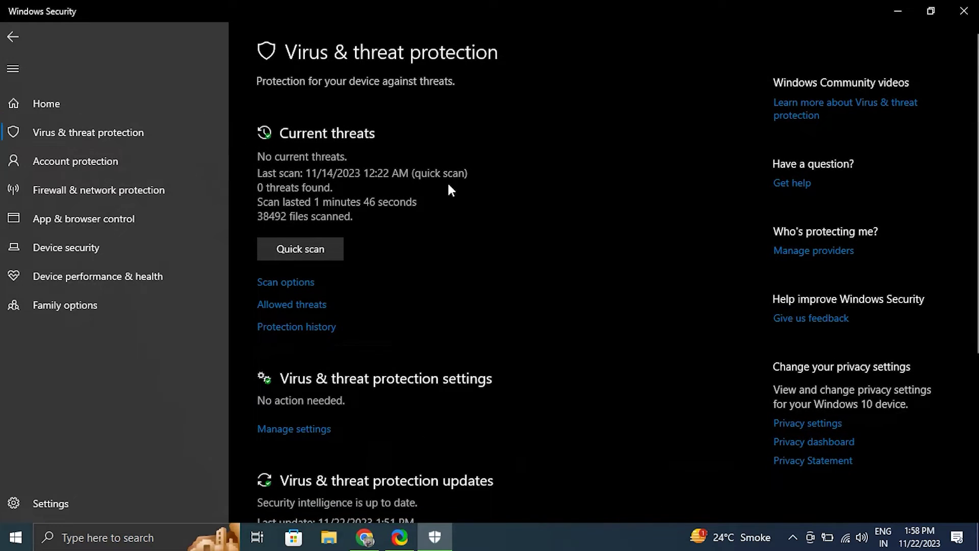
pyautogui.click(294, 283)
pyautogui.click(298, 333)
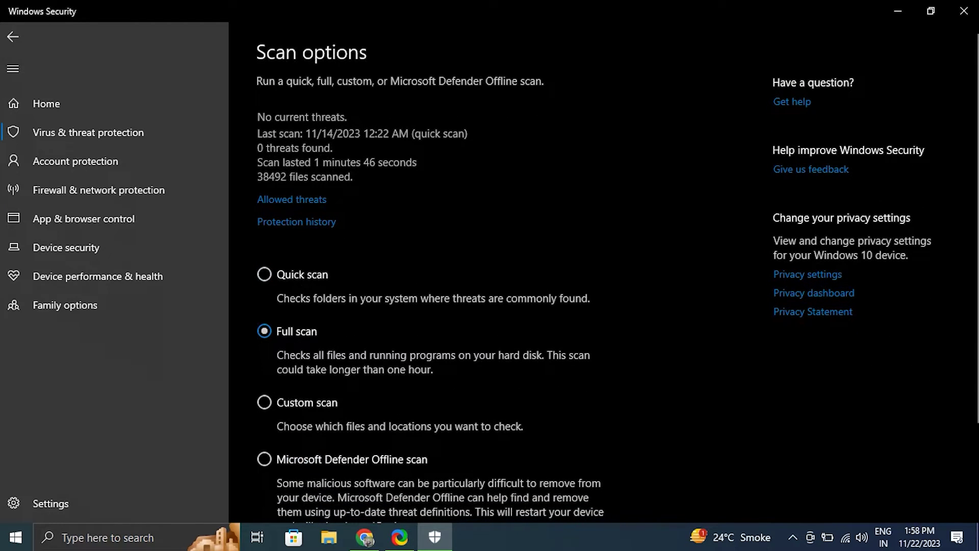
pyautogui.scroll(-2, 459, 470)
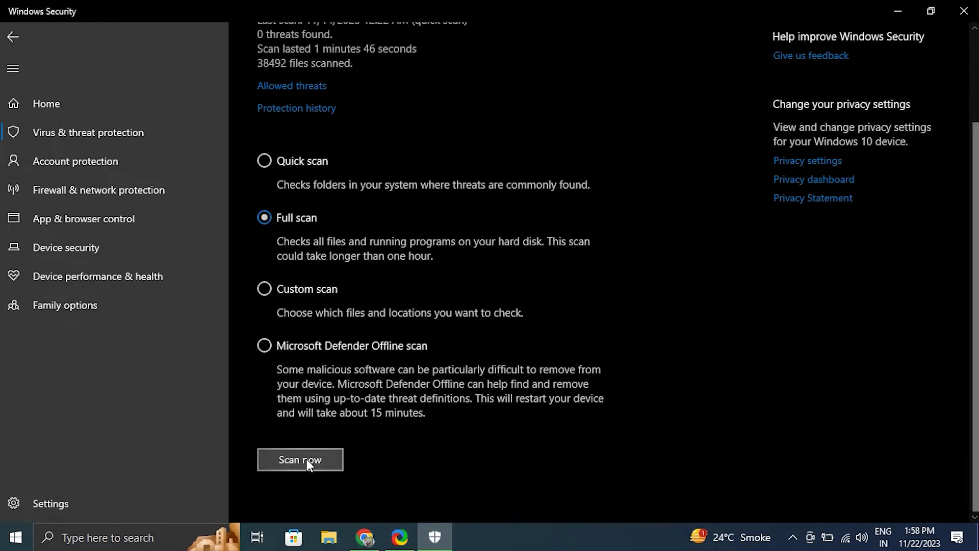
pyautogui.click(964, 11)
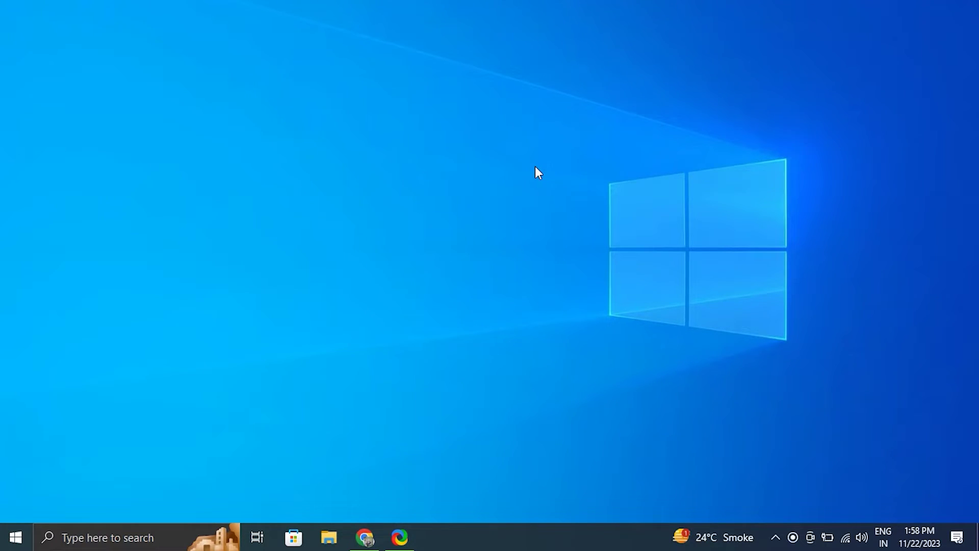
# Step: Run msconfig and hide all Microsoft services on the Services list
pyautogui.press('super+r')
pyautogui.write('msc')
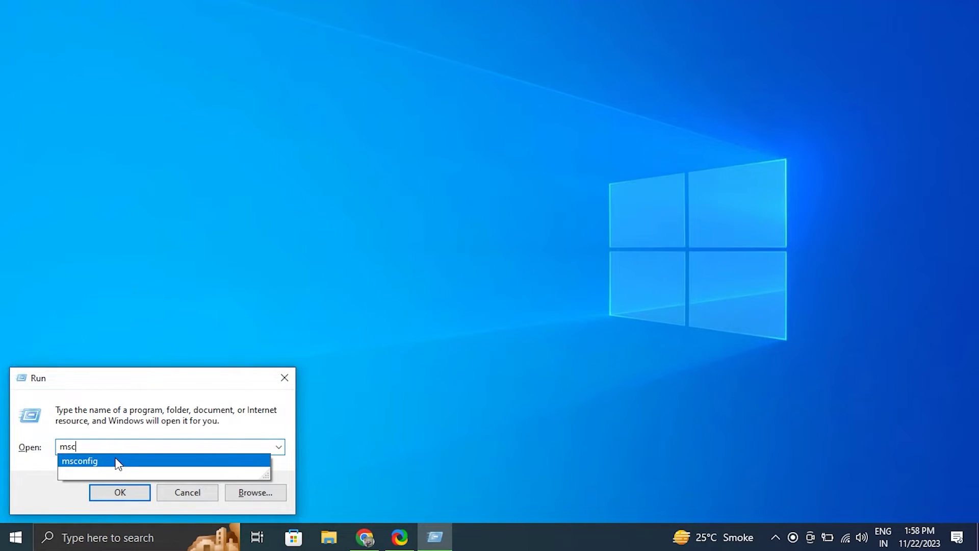
pyautogui.click(119, 463)
pyautogui.click(123, 489)
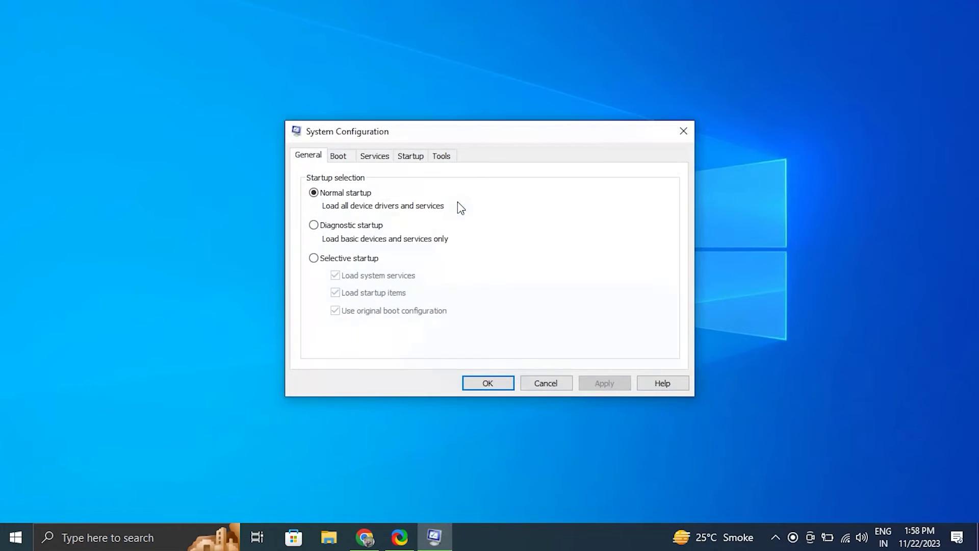
pyautogui.click(372, 160)
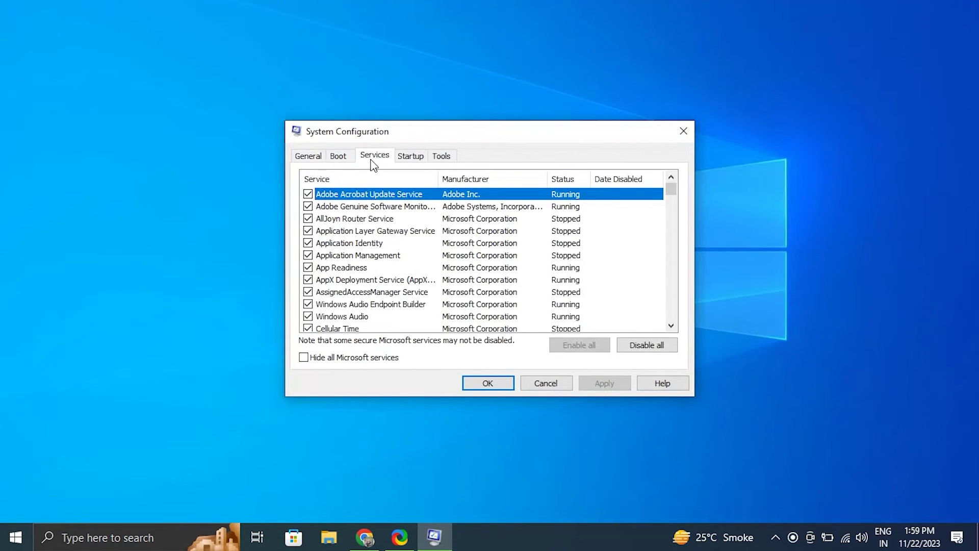
pyautogui.click(306, 358)
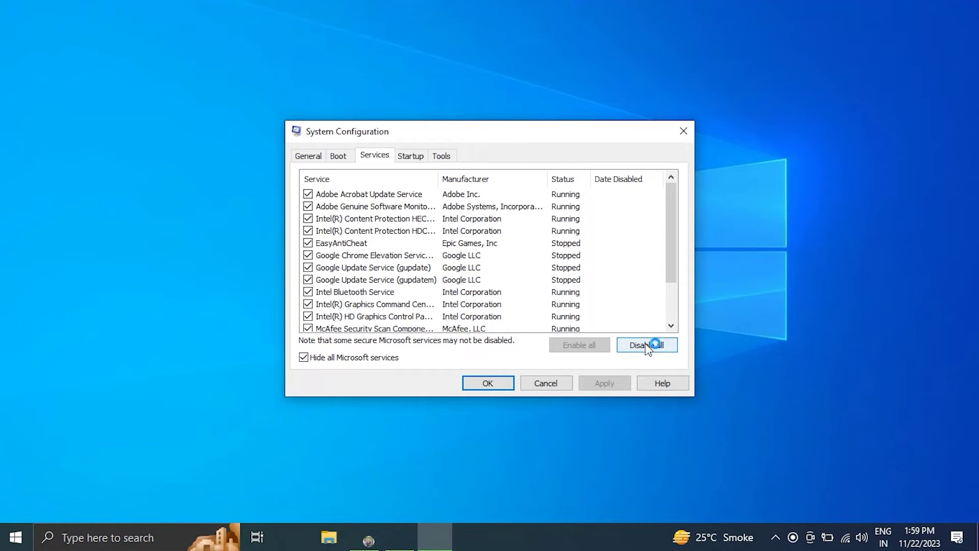
# Step: Review the startup apps in Task Manager, selecting ShareX, then close Task Manager
pyautogui.click(419, 156)
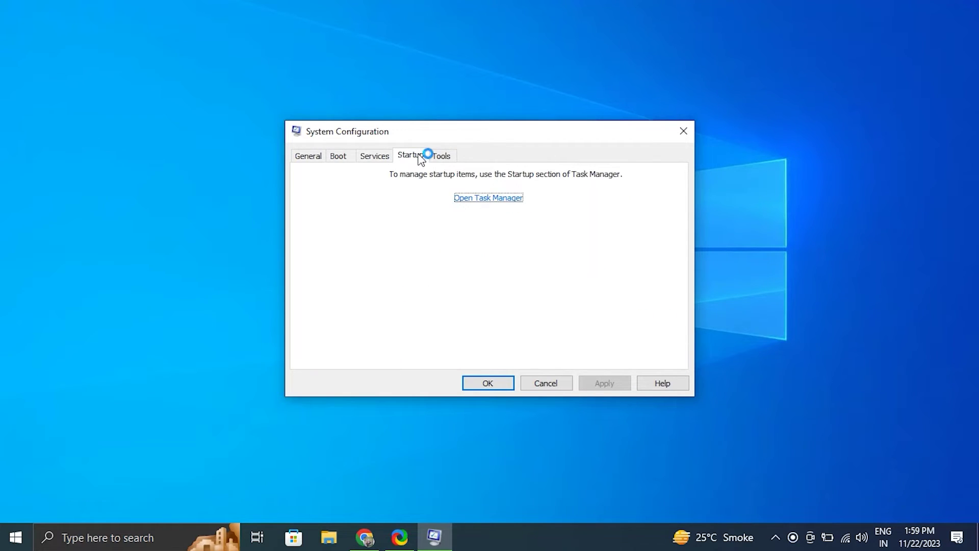
pyautogui.click(475, 200)
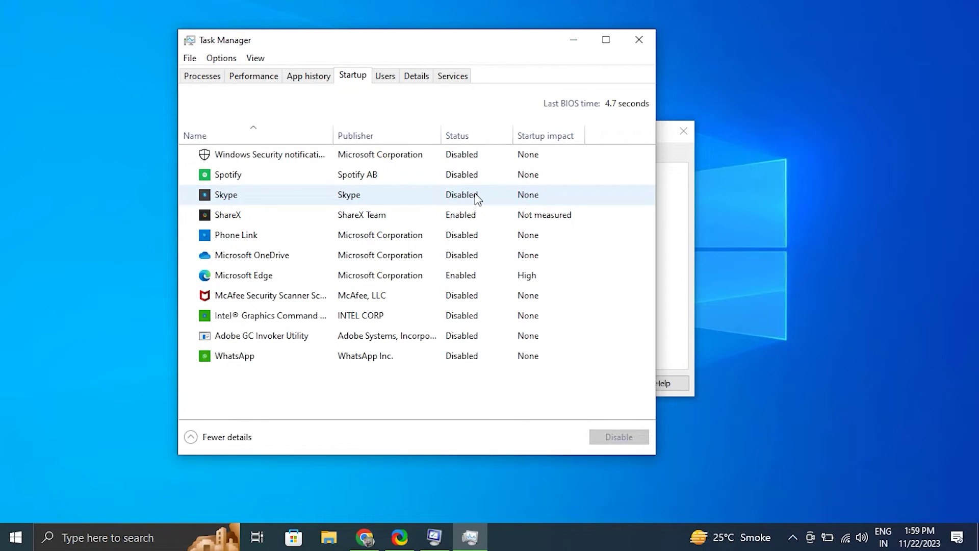
pyautogui.click(454, 220)
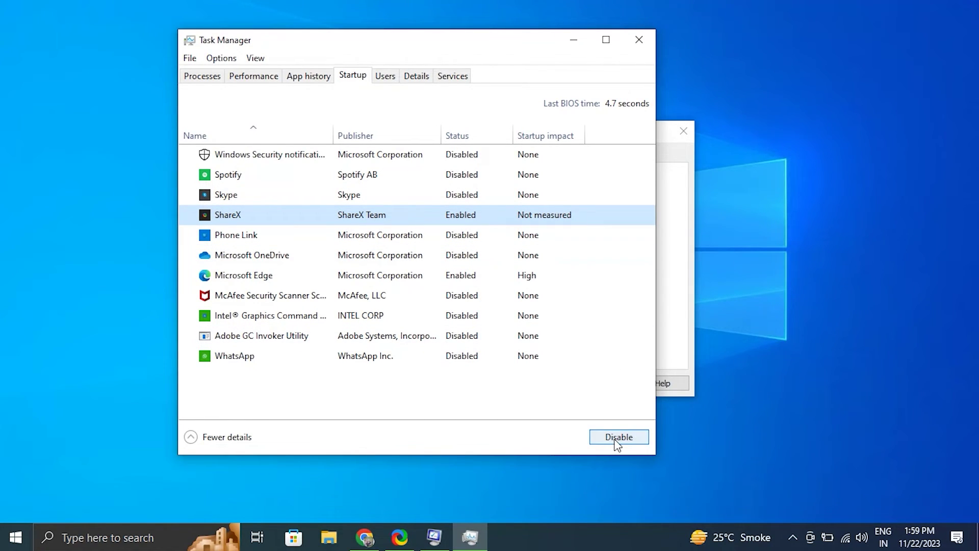
pyautogui.click(638, 40)
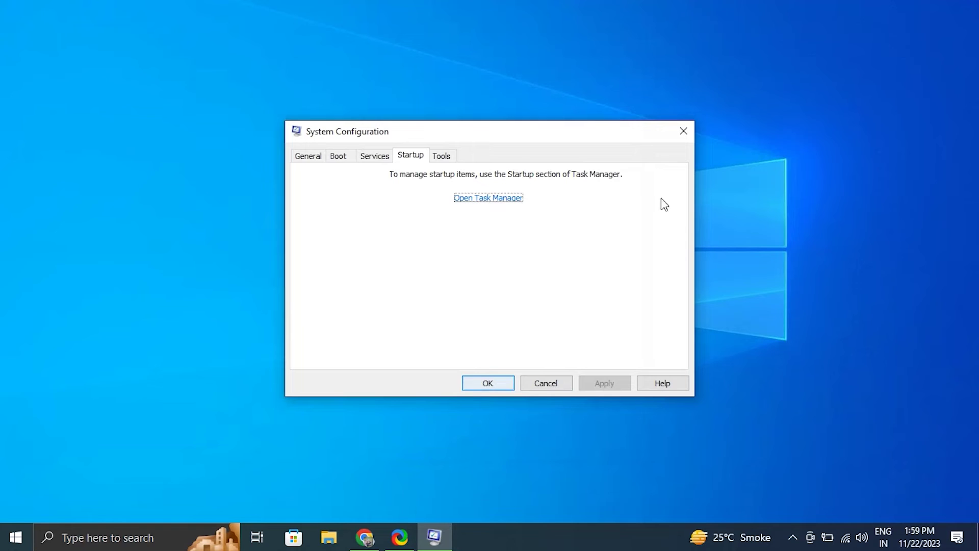
# Step: Close System Configuration and dismiss the Start menu's power options
pyautogui.click(683, 131)
pyautogui.click(15, 537)
pyautogui.click(17, 509)
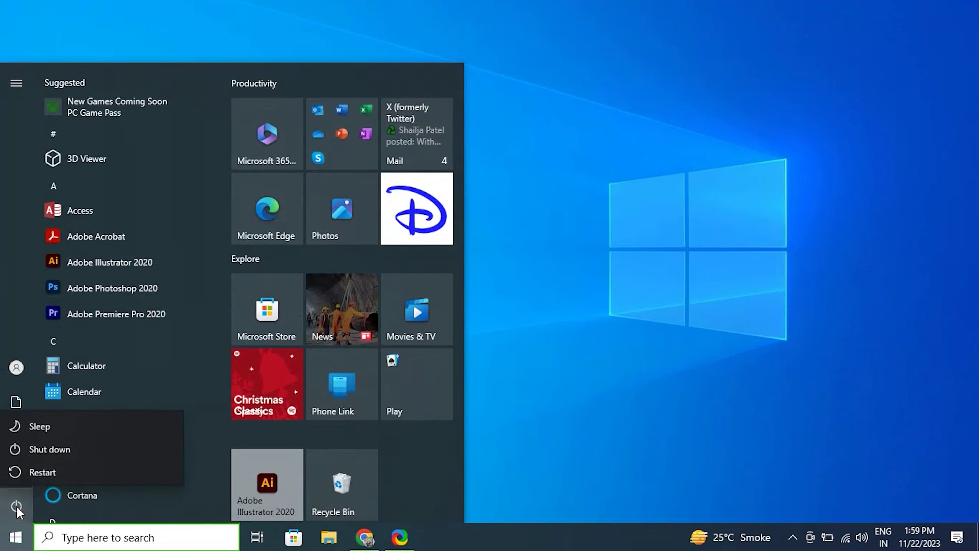
pyautogui.click(26, 470)
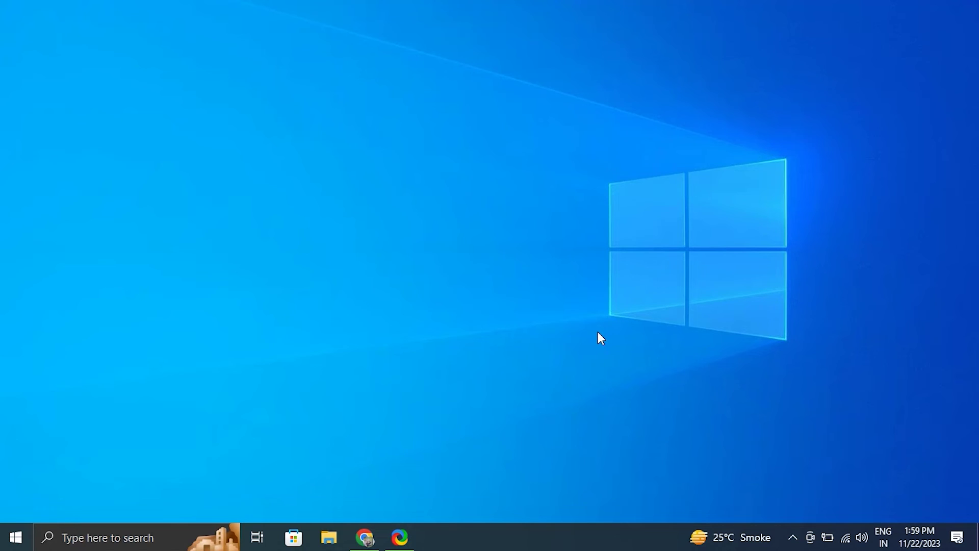
# Step: Open the On-Screen Keyboard with Ctrl+Win+O and type u, t, e plus one more letter
pyautogui.press('ctrl+super+o')
pyautogui.click(388, 188)
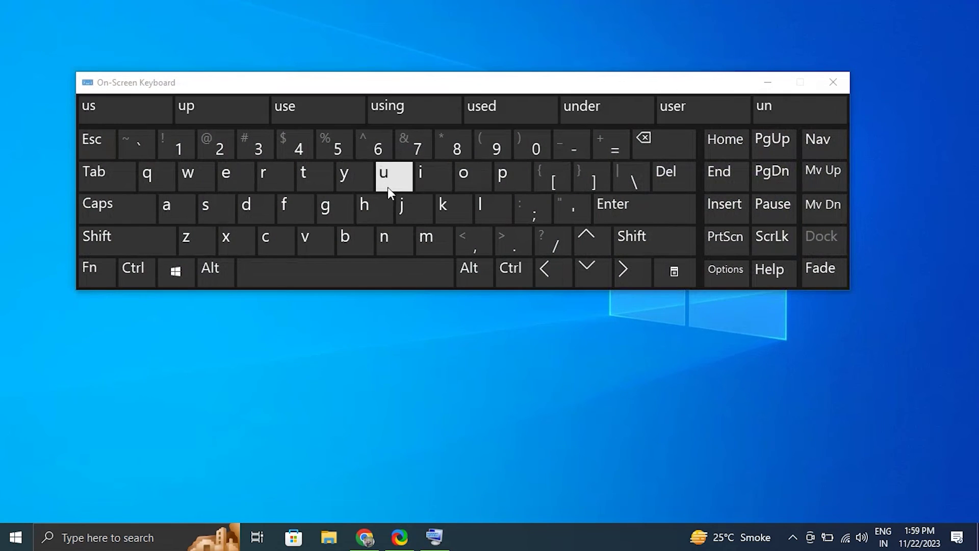
pyautogui.click(304, 188)
pyautogui.click(224, 188)
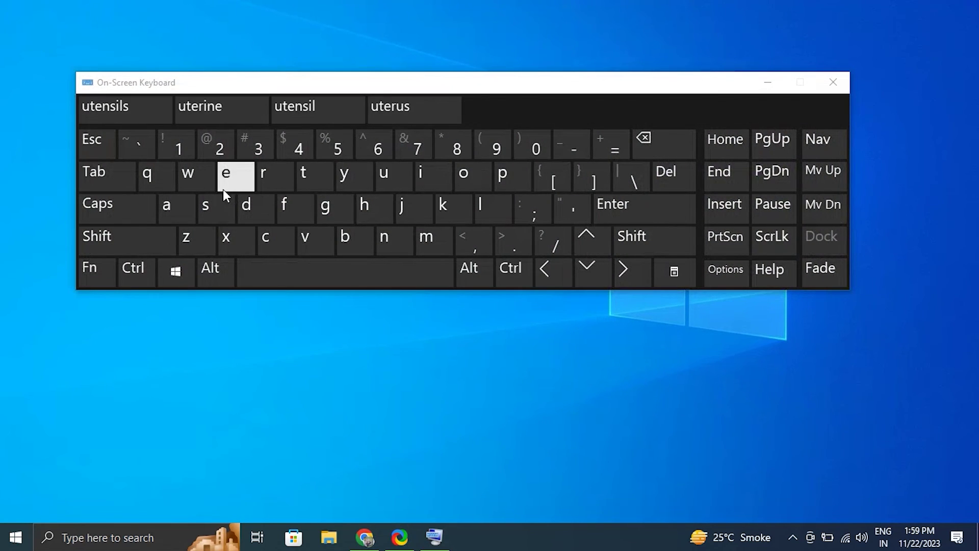
pyautogui.click(268, 232)
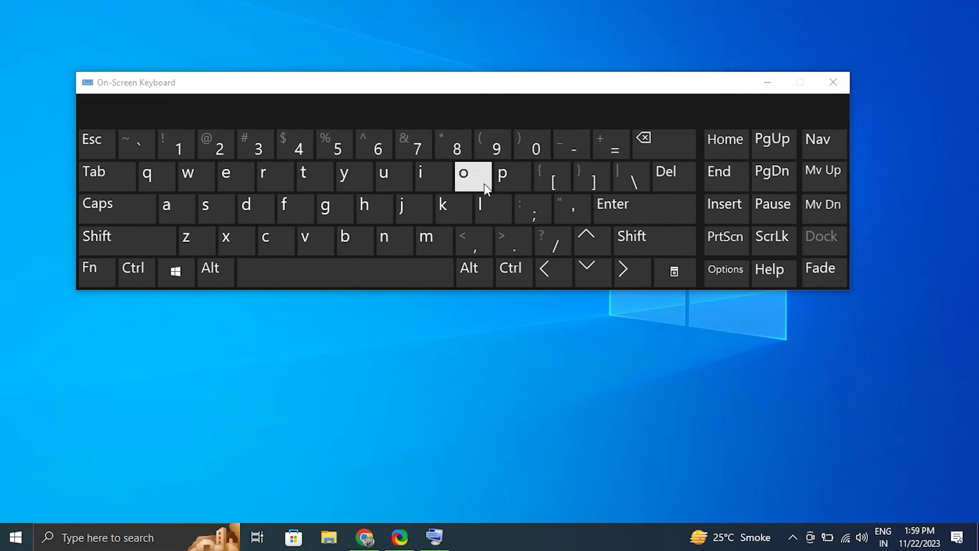
pyautogui.click(833, 82)
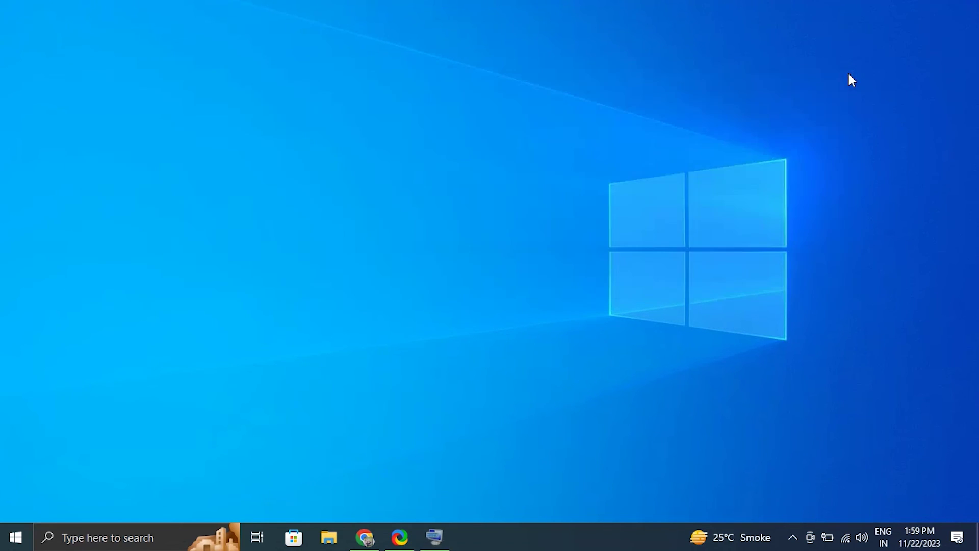